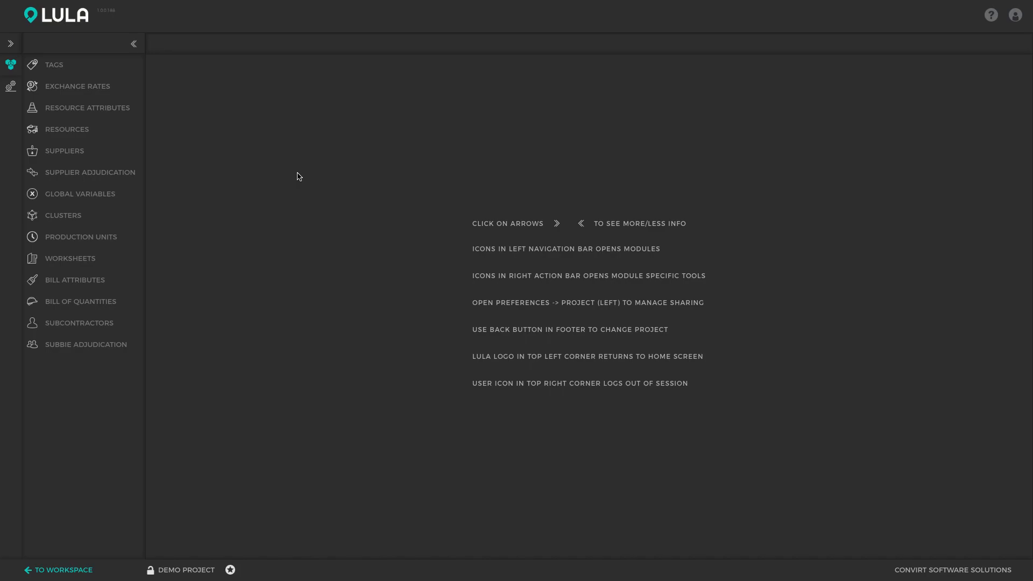
Create a global variable with identifier h, description "Working hours per day" and expression 9.
{"action": "left_click", "coordinate": [106, 192]}
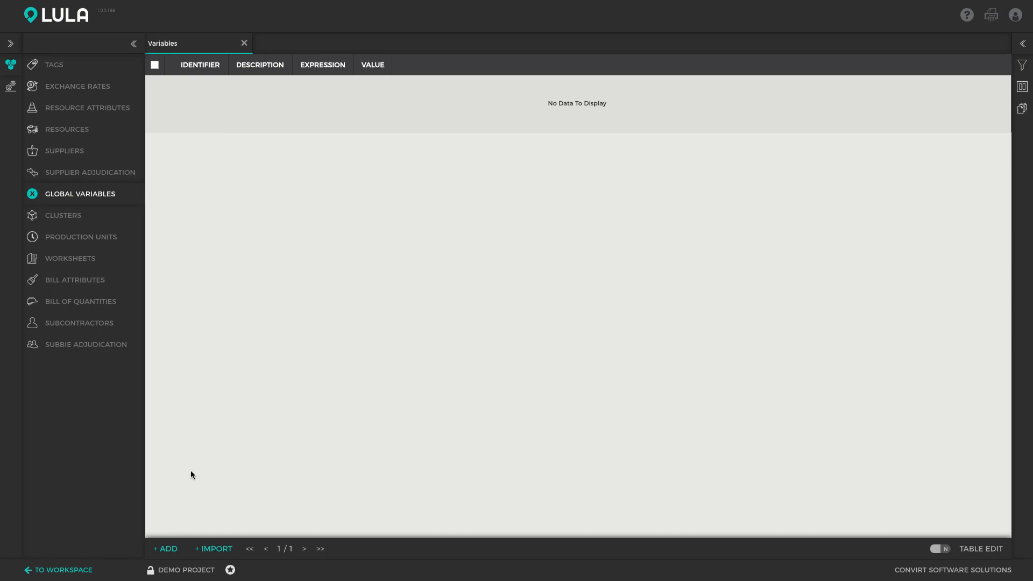
{"action": "left_click", "coordinate": [166, 548]}
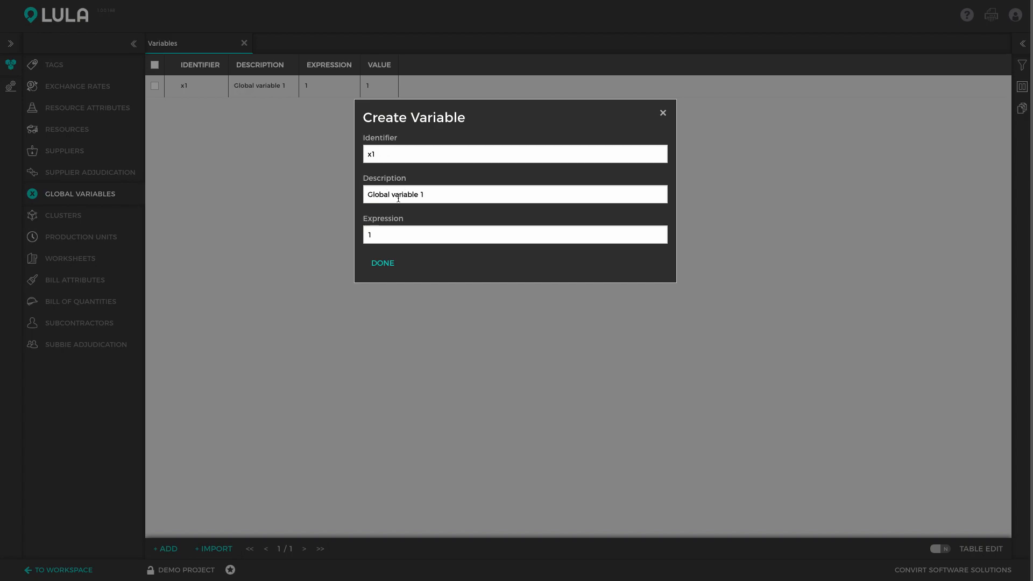
{"action": "double_click", "coordinate": [378, 156]}
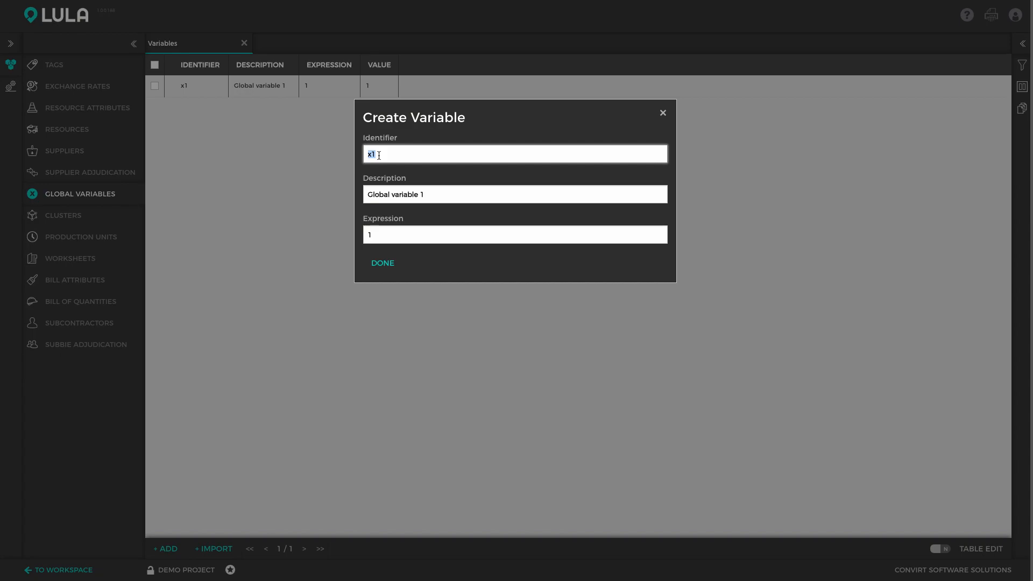
{"action": "type", "text": "h"}
{"action": "key", "text": "Tab"}
{"action": "type", "text": "W"}
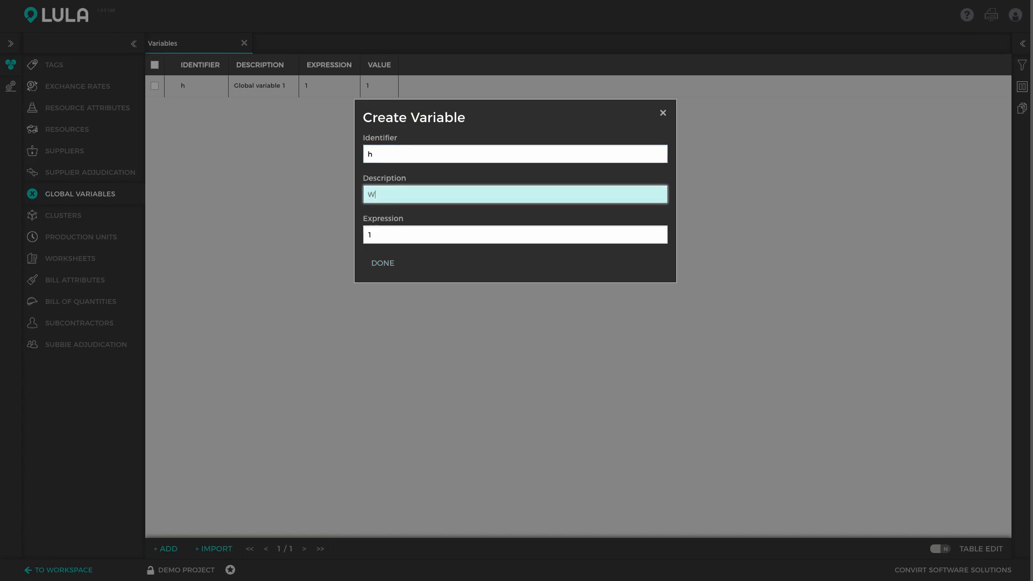
{"action": "type", "text": "orking hour s per day"}
{"action": "key", "text": "Tab"}
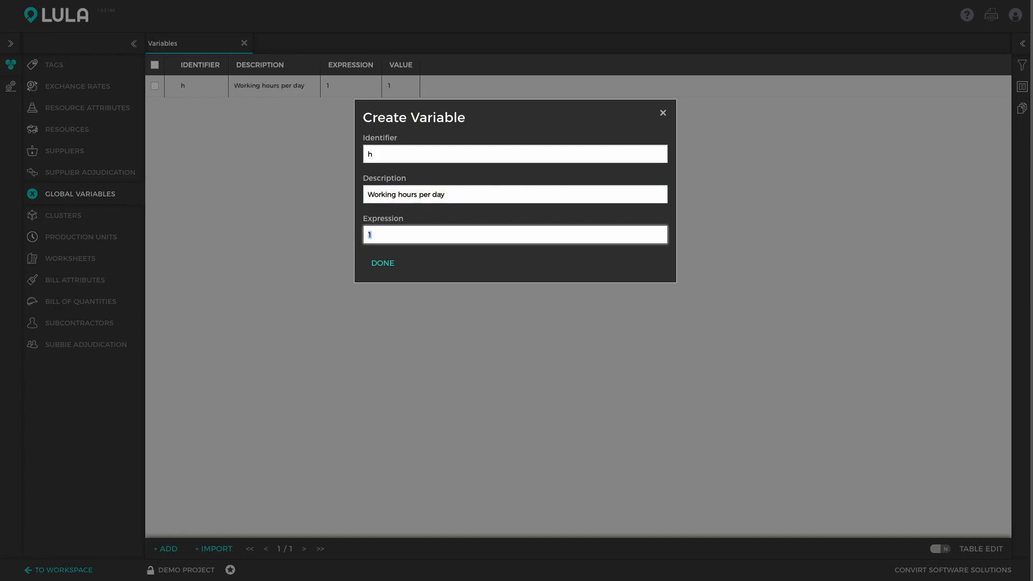
{"action": "type", "text": "9"}
{"action": "left_click", "coordinate": [388, 265]}
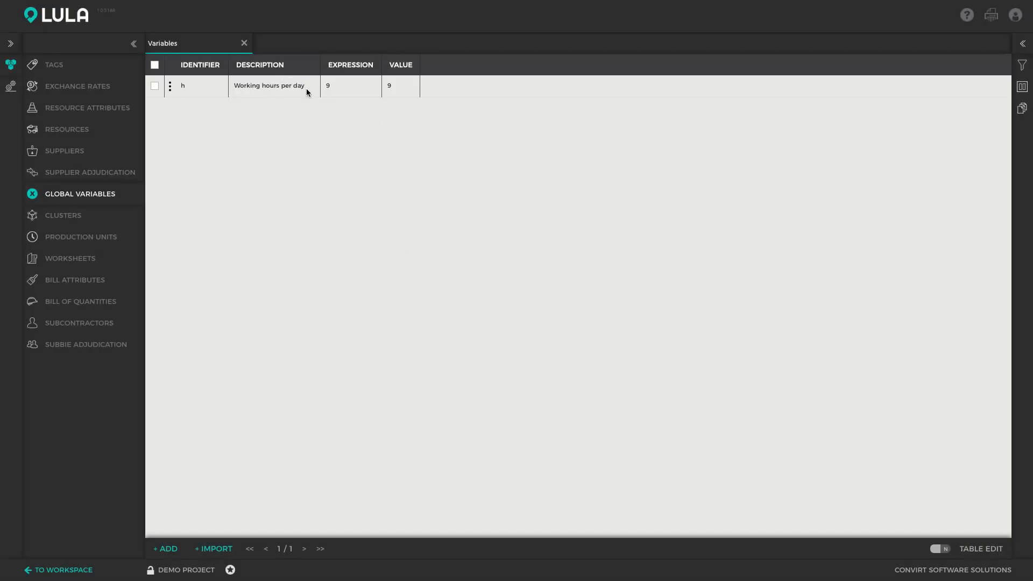
Open the TLB and Wacker - 9hrs/Day clusters for editing.
{"action": "left_click", "coordinate": [74, 220]}
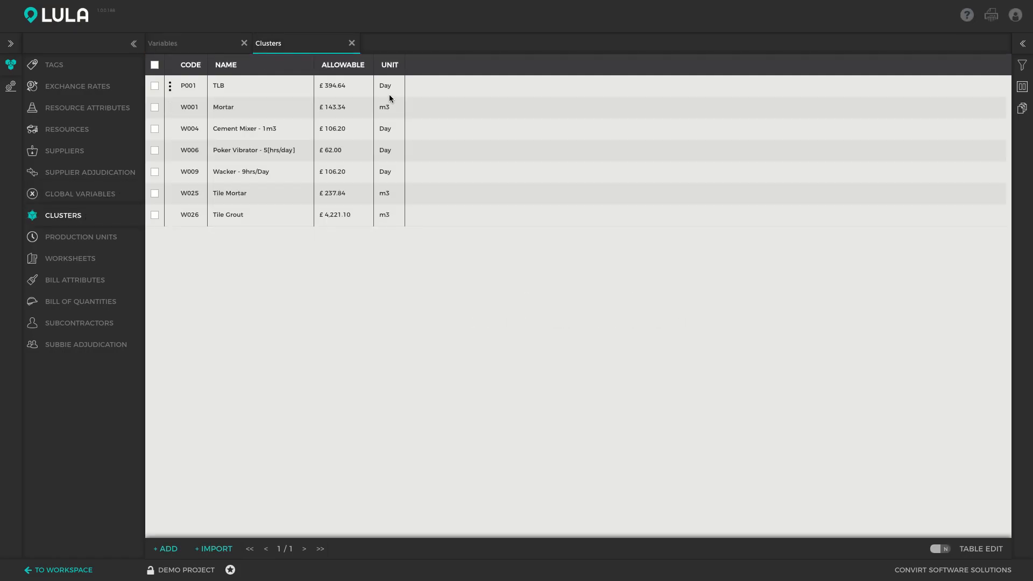
{"action": "double_click", "coordinate": [230, 86]}
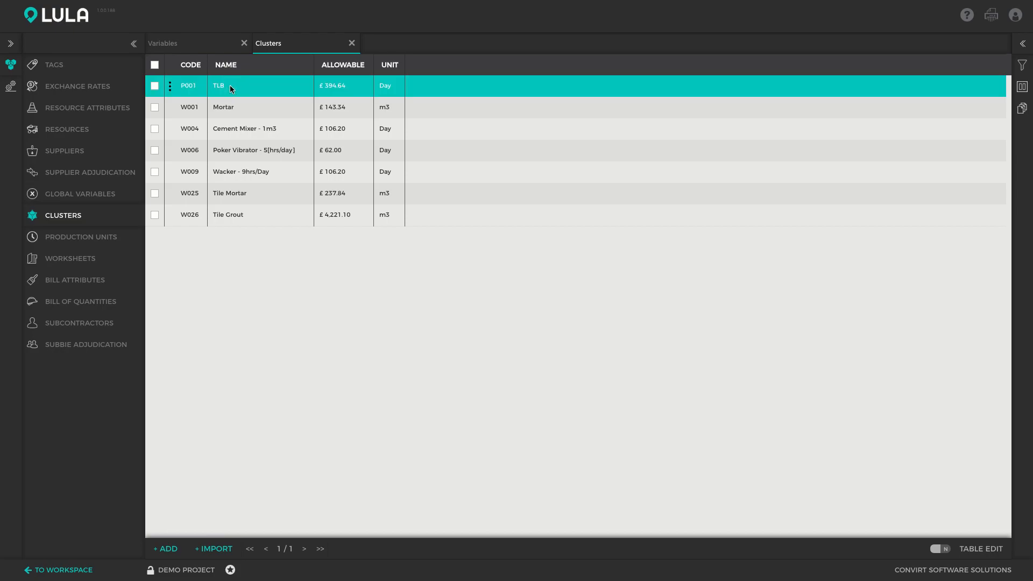
{"action": "left_click", "coordinate": [299, 44]}
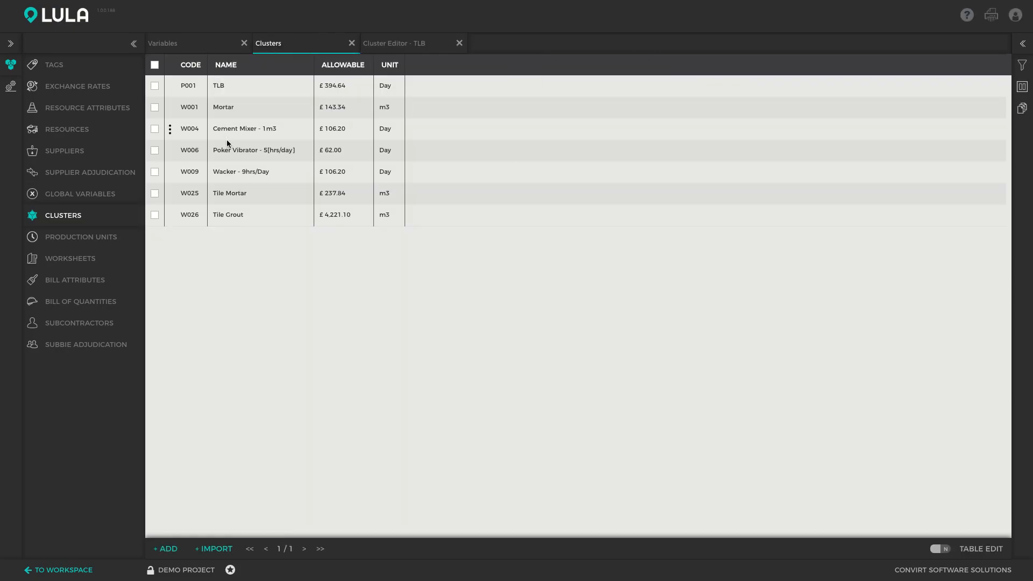
{"action": "double_click", "coordinate": [234, 173]}
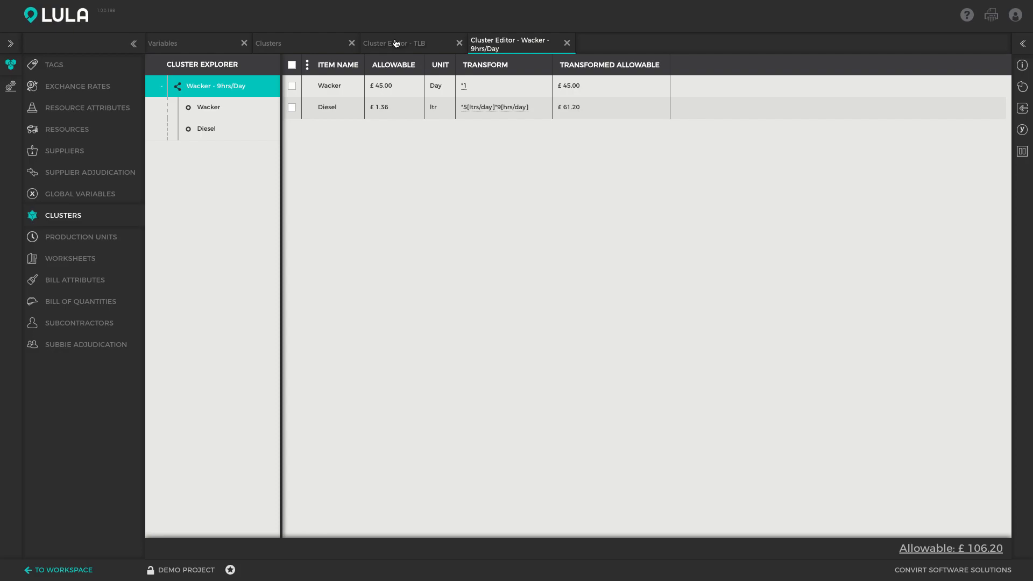
In the Wacker cluster, replace the hours figure in the Diesel transform with the global variable {h}.
{"action": "left_click", "coordinate": [502, 107]}
{"action": "left_click", "coordinate": [502, 107]}
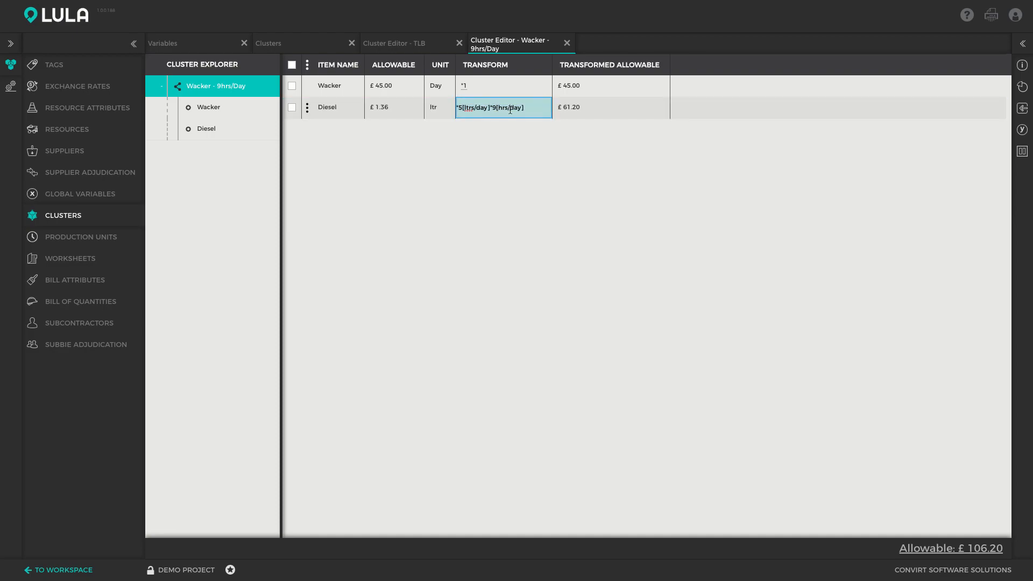
{"action": "key", "text": "BackSpace"}
{"action": "type", "text": "8.5"}
{"action": "key", "text": "Return"}
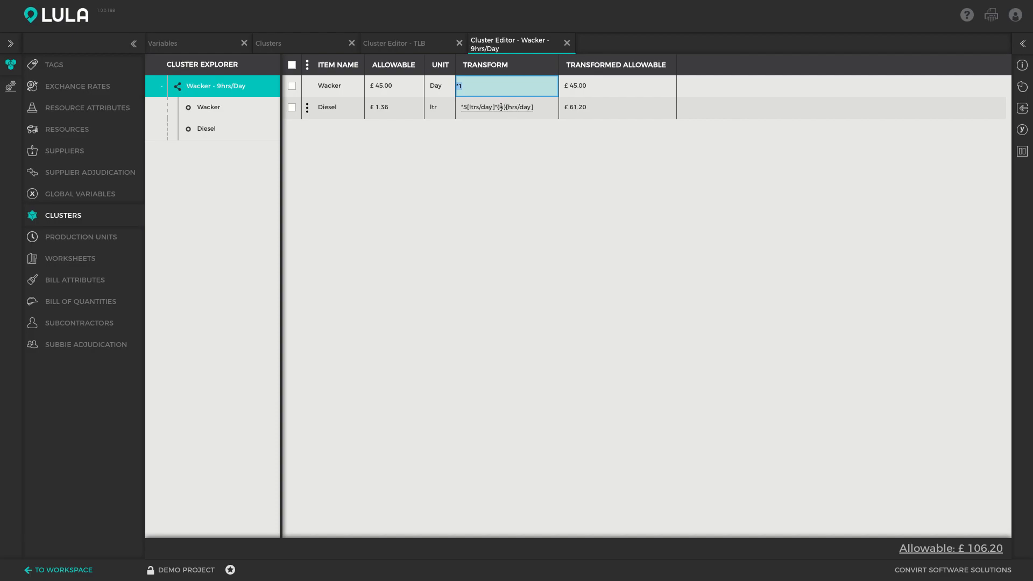
{"action": "left_click", "coordinate": [510, 110]}
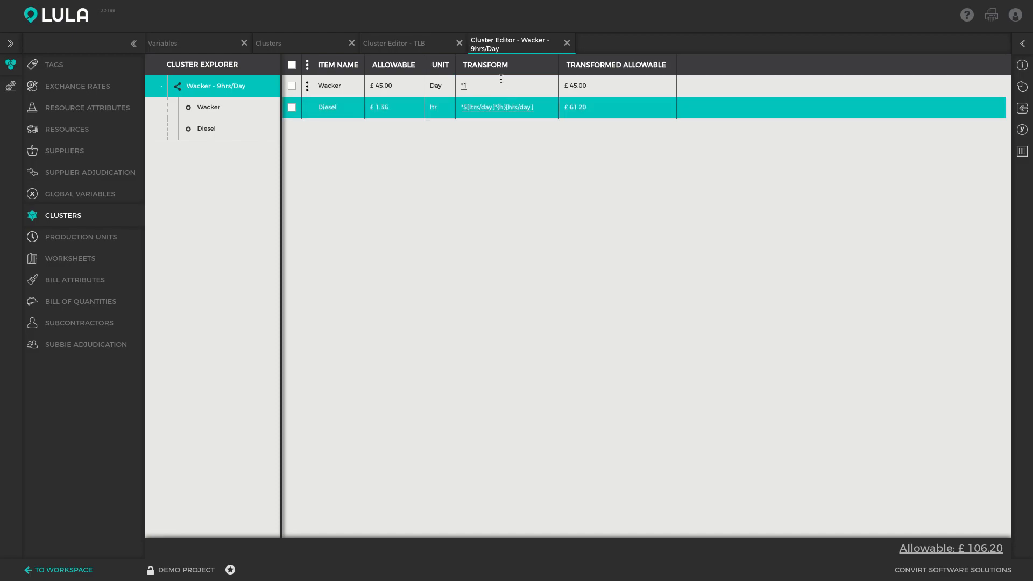
In the TLB cluster, replace the hours figure in the Diesel transform with the global variable {h}.
{"action": "left_click", "coordinate": [409, 48]}
{"action": "left_click", "coordinate": [509, 110]}
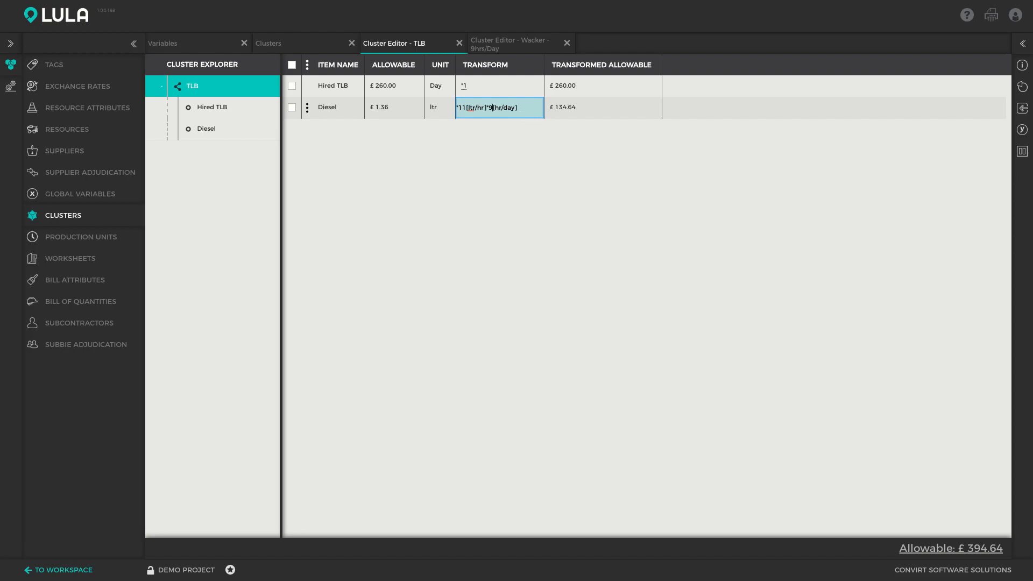
{"action": "key", "text": "BackSpace"}
{"action": "type", "text": "{h}"}
{"action": "key", "text": "Return"}
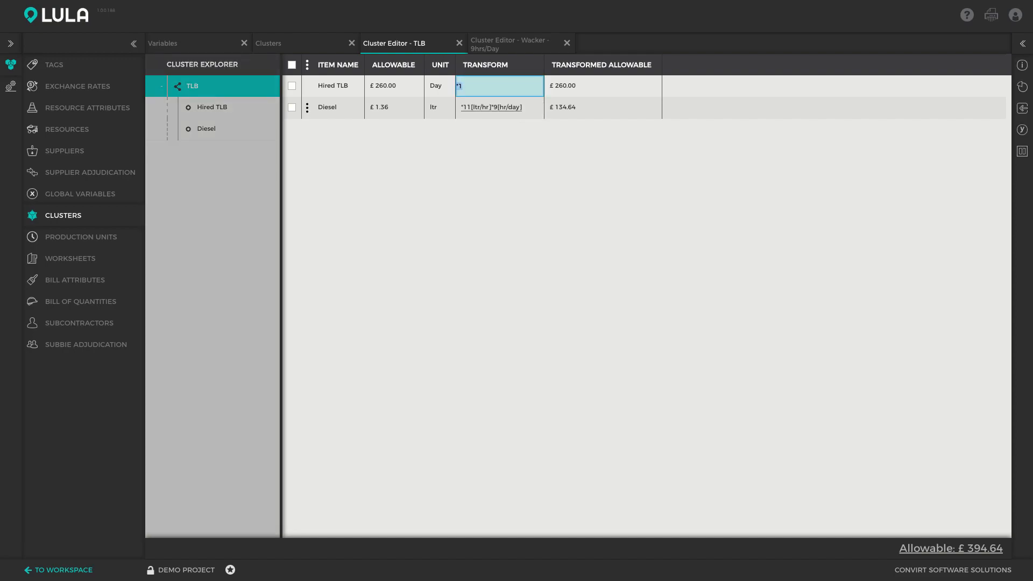
{"action": "left_click", "coordinate": [489, 110]}
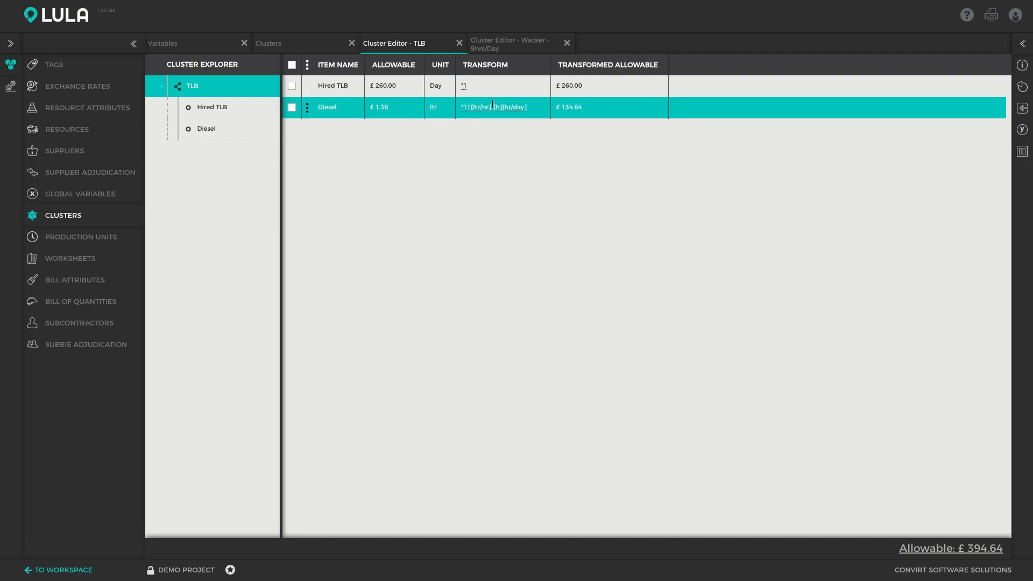
Set the expression of global variable h to 8 through table editing, and check the TLB and Wacker cluster costs.
{"action": "left_click", "coordinate": [180, 47]}
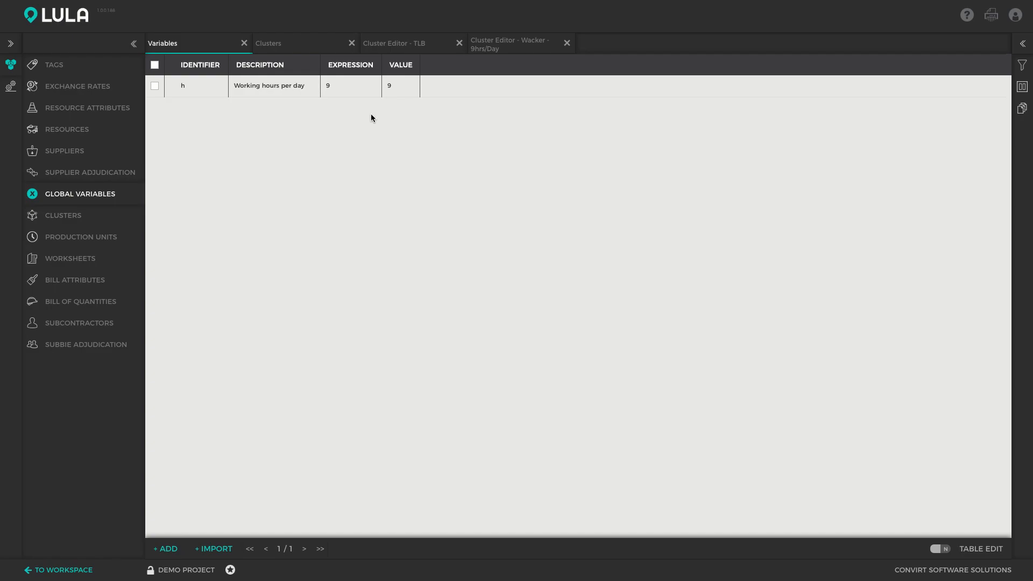
{"action": "left_click", "coordinate": [940, 549]}
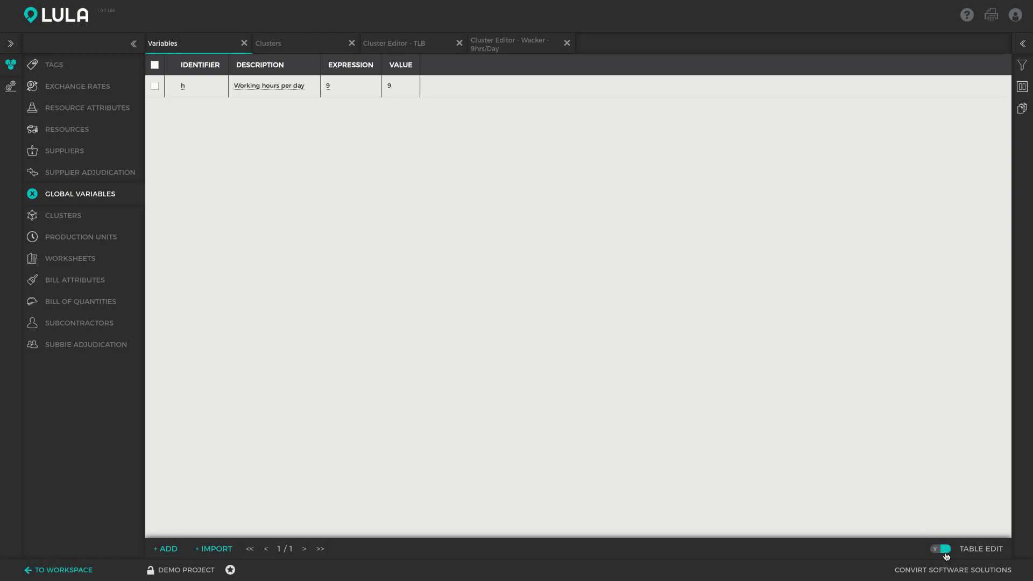
{"action": "left_click", "coordinate": [350, 86]}
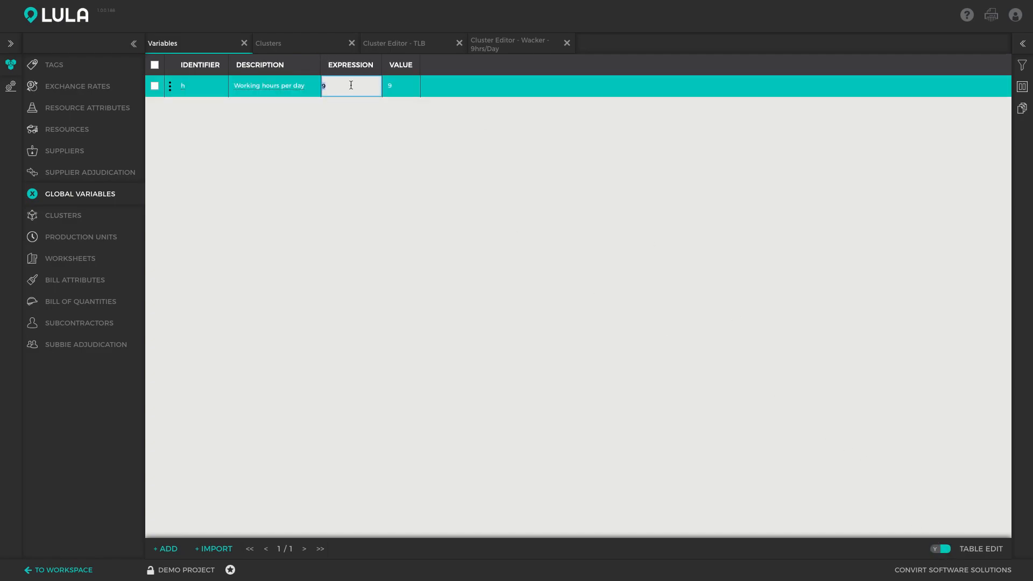
{"action": "type", "text": "8"}
{"action": "key", "text": "Return"}
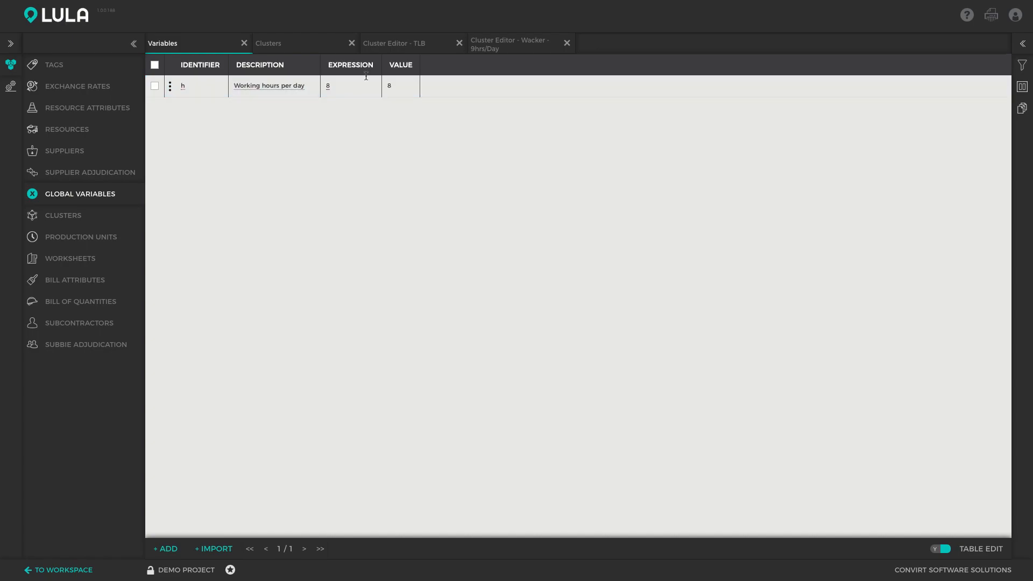
{"action": "left_click", "coordinate": [393, 47]}
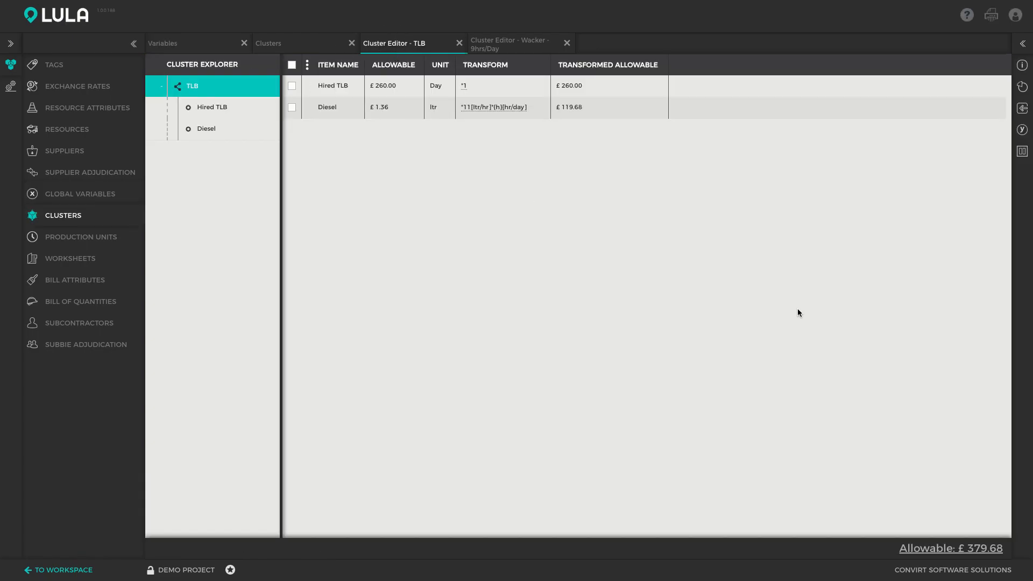
{"action": "left_click", "coordinate": [515, 47]}
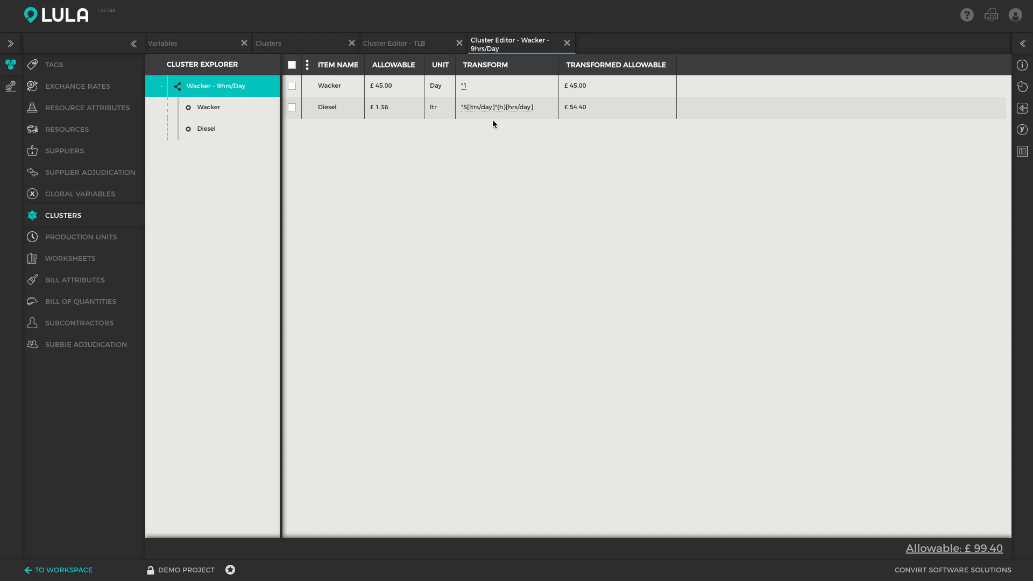
Create a global variable with identifier i, description "Include material supply" and expression 1.
{"action": "left_click", "coordinate": [181, 48]}
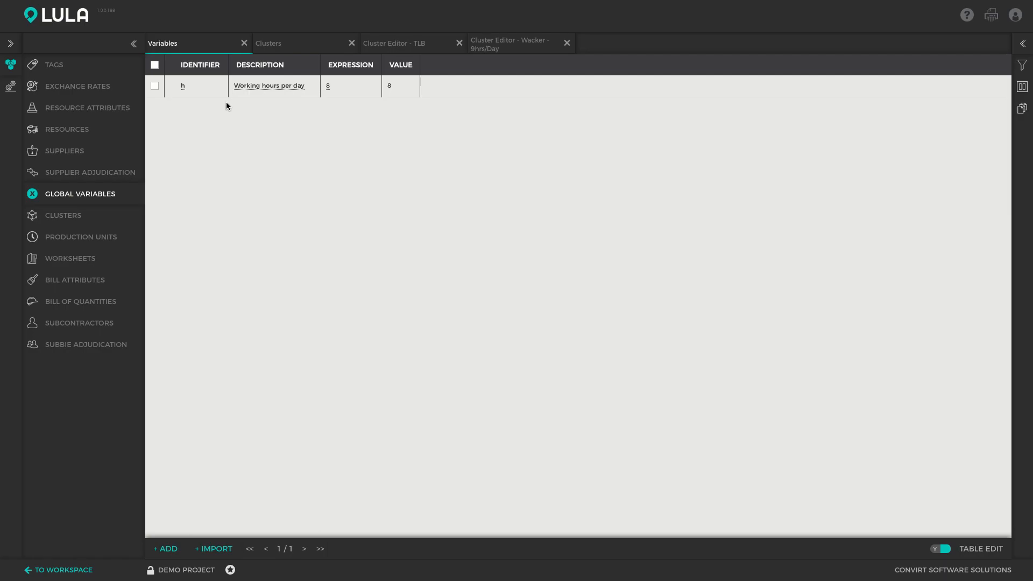
{"action": "left_click", "coordinate": [166, 549]}
{"action": "double_click", "coordinate": [376, 154]}
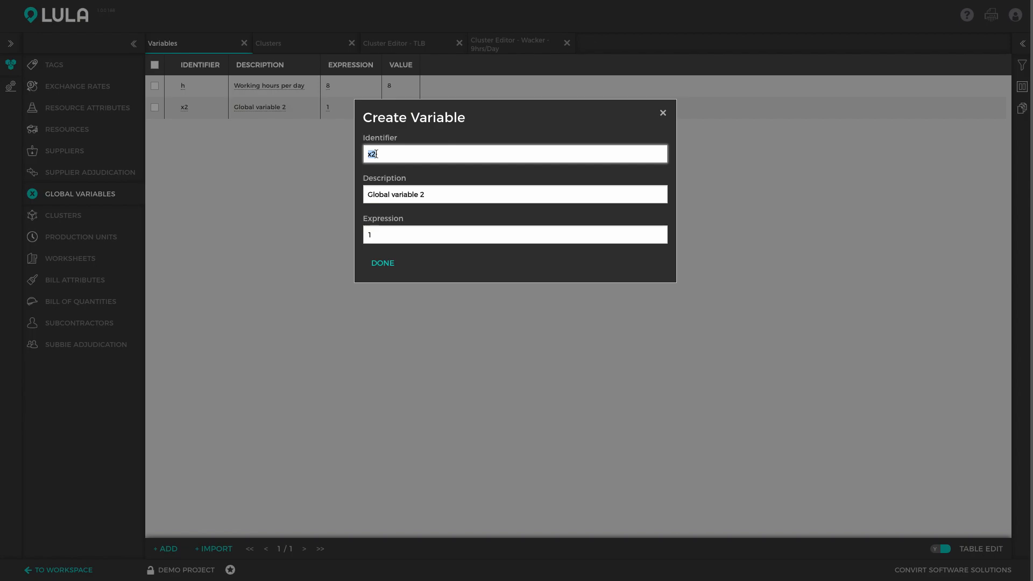
{"action": "type", "text": "i"}
{"action": "key", "text": "Tab"}
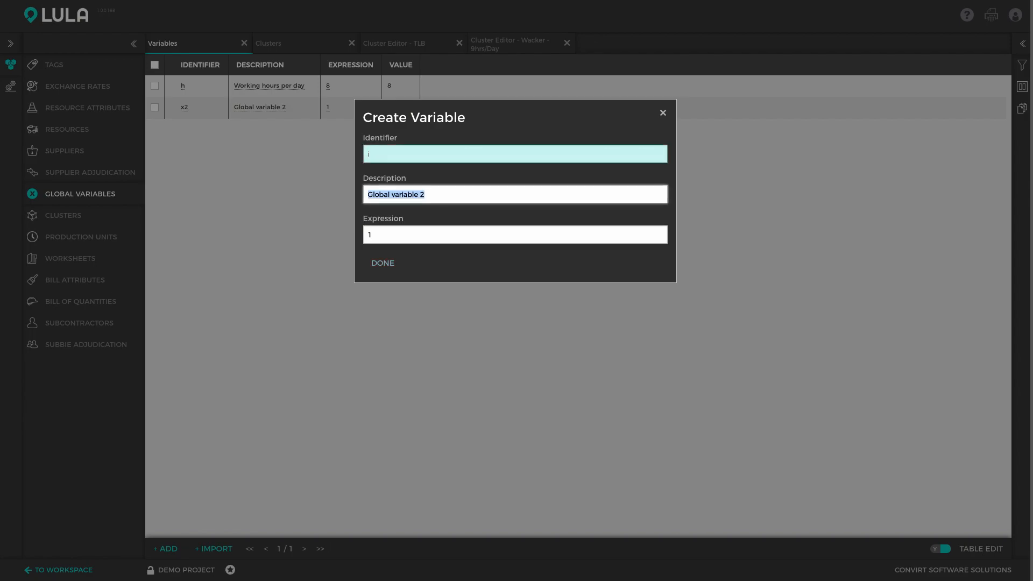
{"action": "type", "text": "Include material supl"}
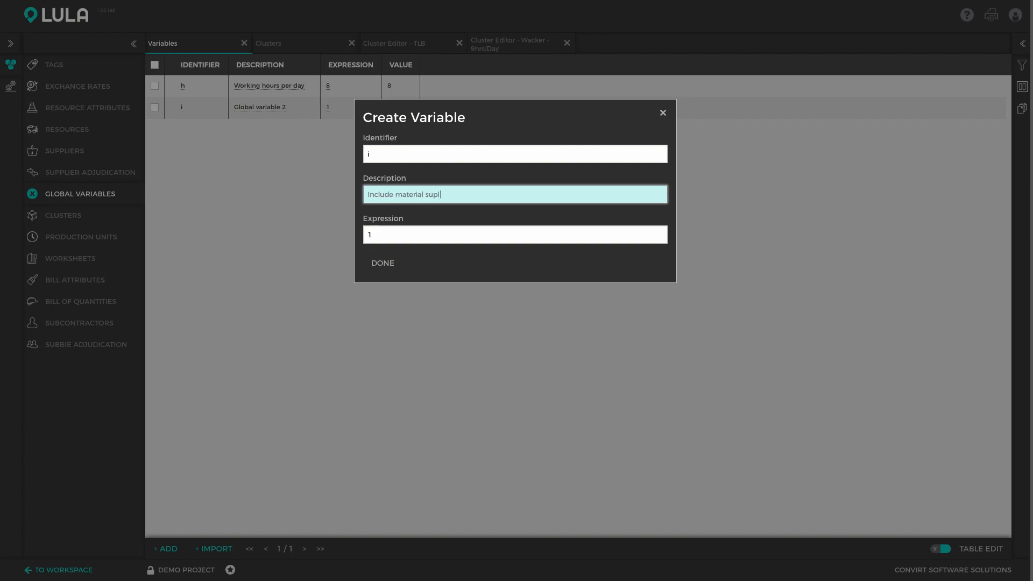
{"action": "key", "text": "BackSpace"}
{"action": "type", "text": "ply"}
{"action": "left_click", "coordinate": [383, 234]}
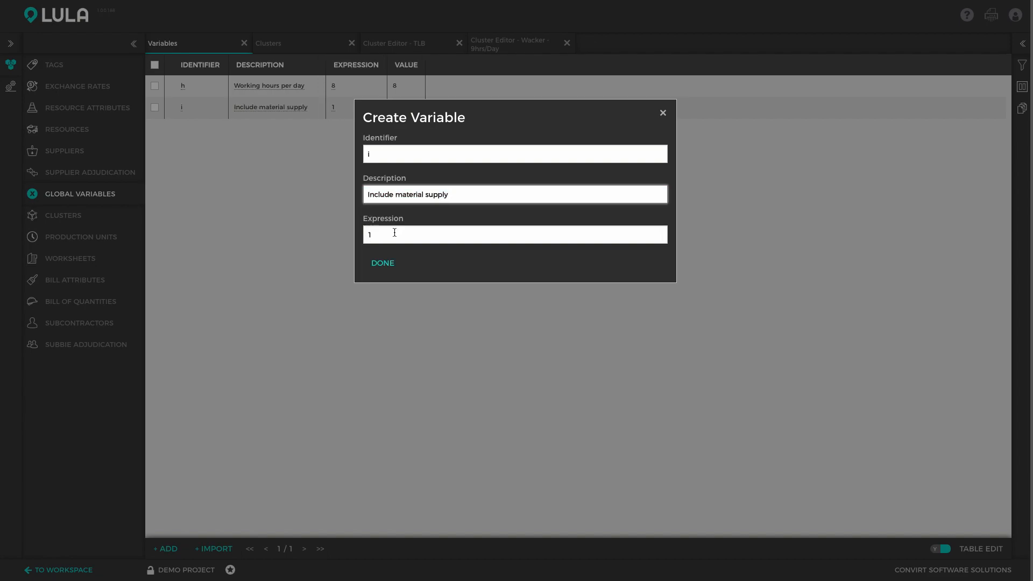
{"action": "left_click", "coordinate": [383, 264]}
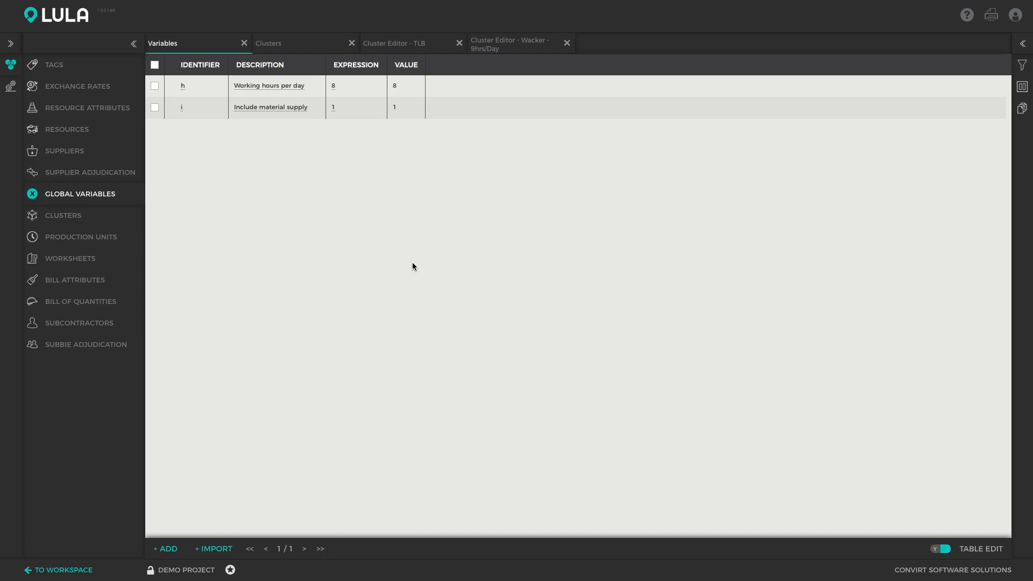
In the bill of quantities item Plaster Interior Walls 25mm, append the multiplier *{i} to the Mortar transform.
{"action": "left_click", "coordinate": [91, 305]}
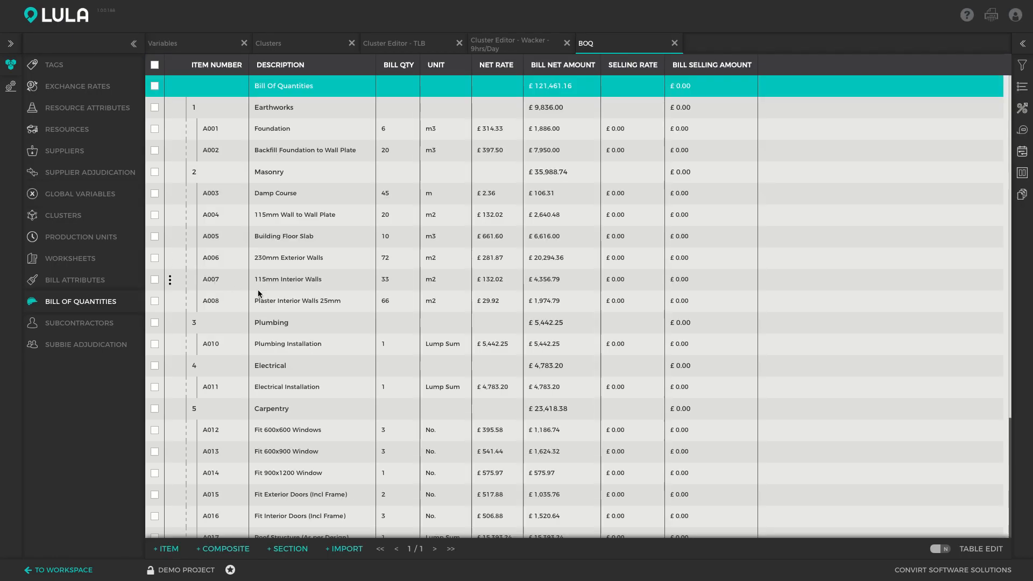
{"action": "left_click", "coordinate": [292, 302]}
{"action": "double_click", "coordinate": [291, 302]}
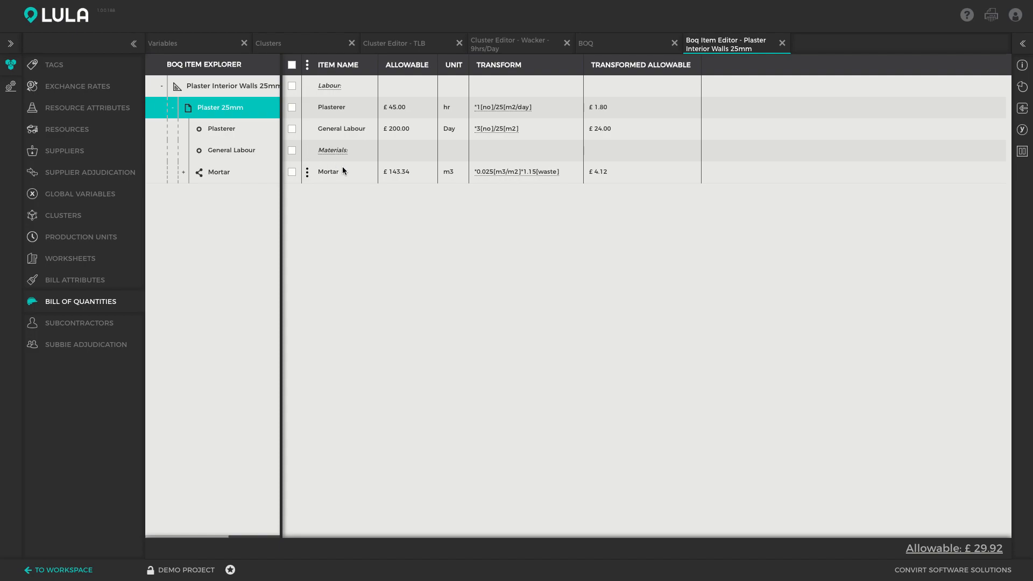
{"action": "left_click", "coordinate": [536, 171]}
{"action": "left_click", "coordinate": [565, 170]}
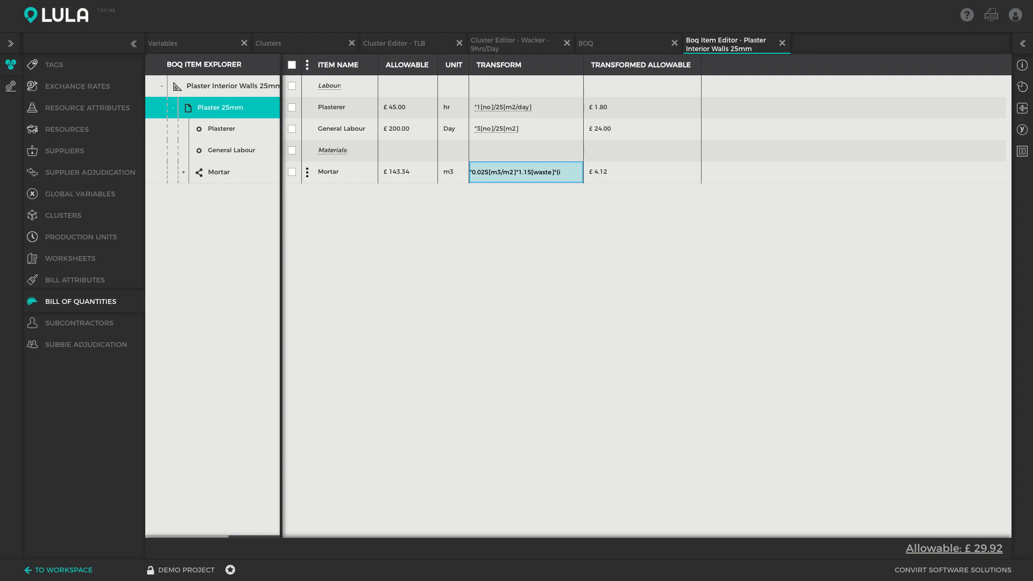
{"action": "key", "text": "Return"}
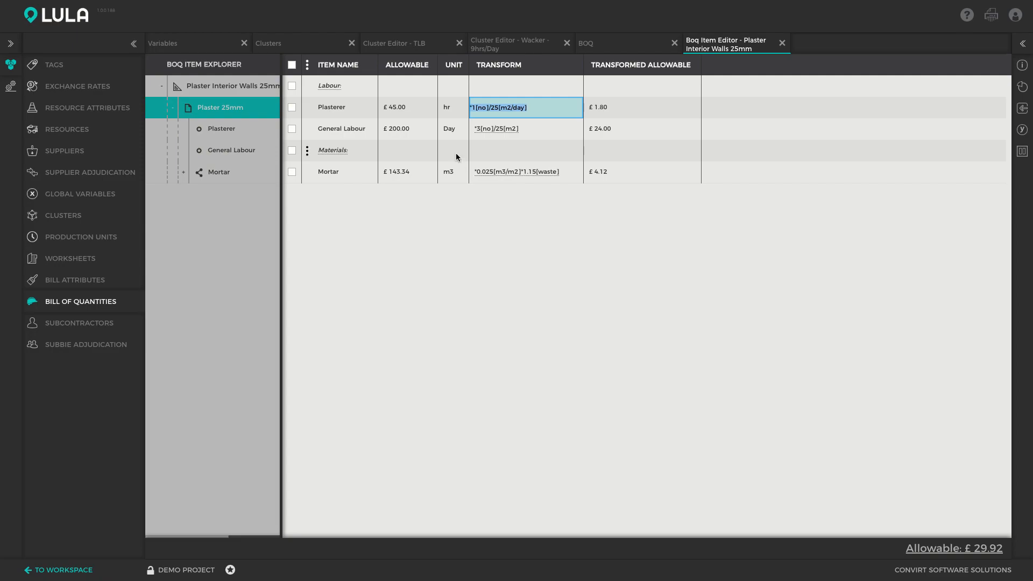
{"action": "left_click", "coordinate": [435, 143]}
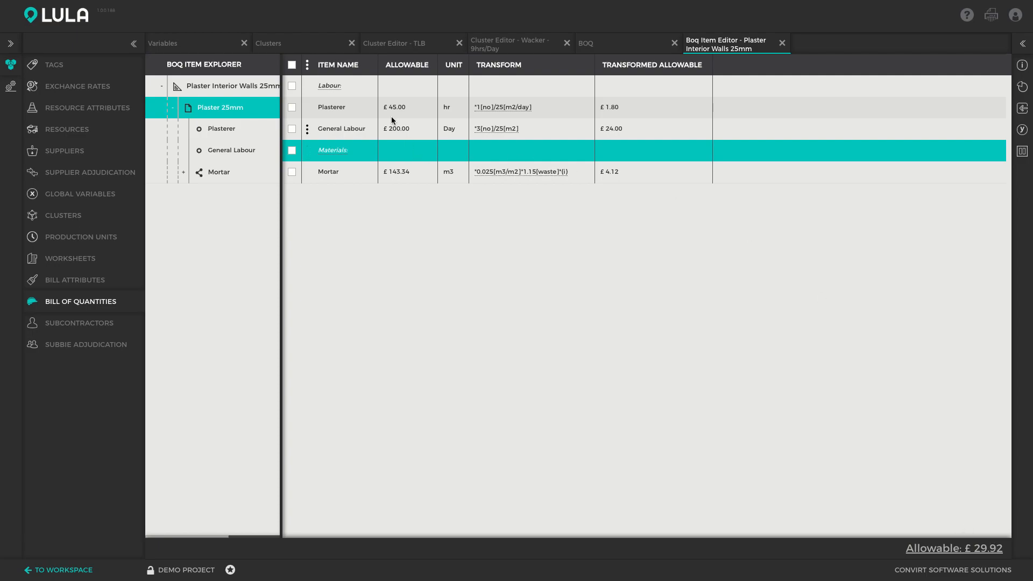
Set the expression of global variable i to 0 and check the Mortar cost in the Plaster Interior Walls 25mm item.
{"action": "left_click", "coordinate": [204, 44]}
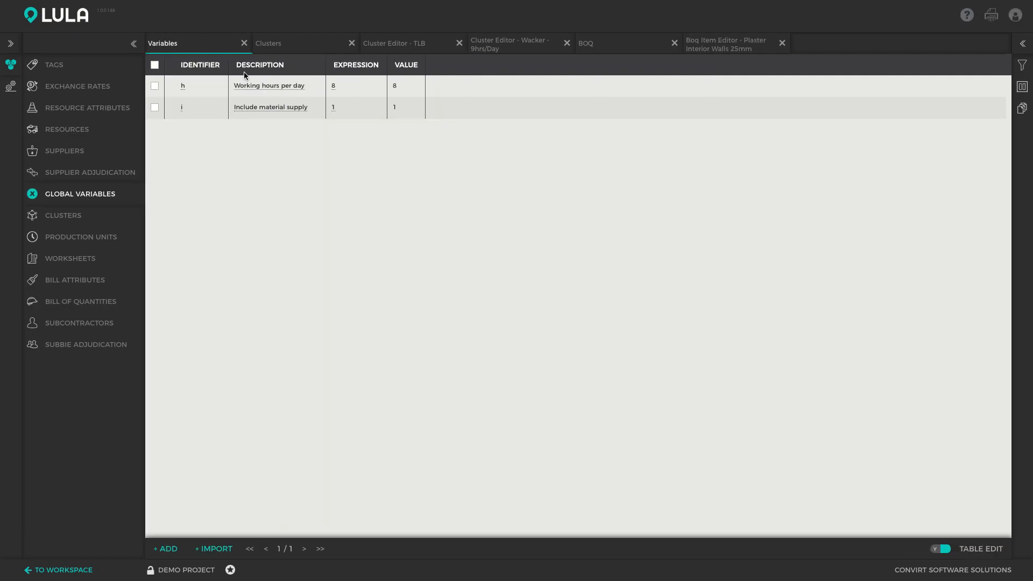
{"action": "left_click", "coordinate": [346, 111]}
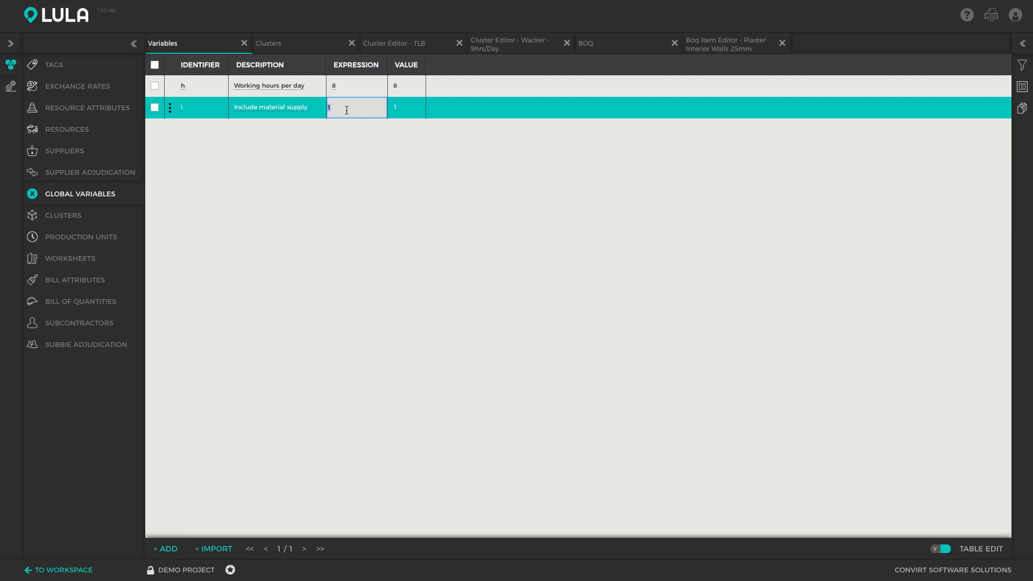
{"action": "type", "text": "0"}
{"action": "key", "text": "Return"}
{"action": "left_click", "coordinate": [705, 45]}
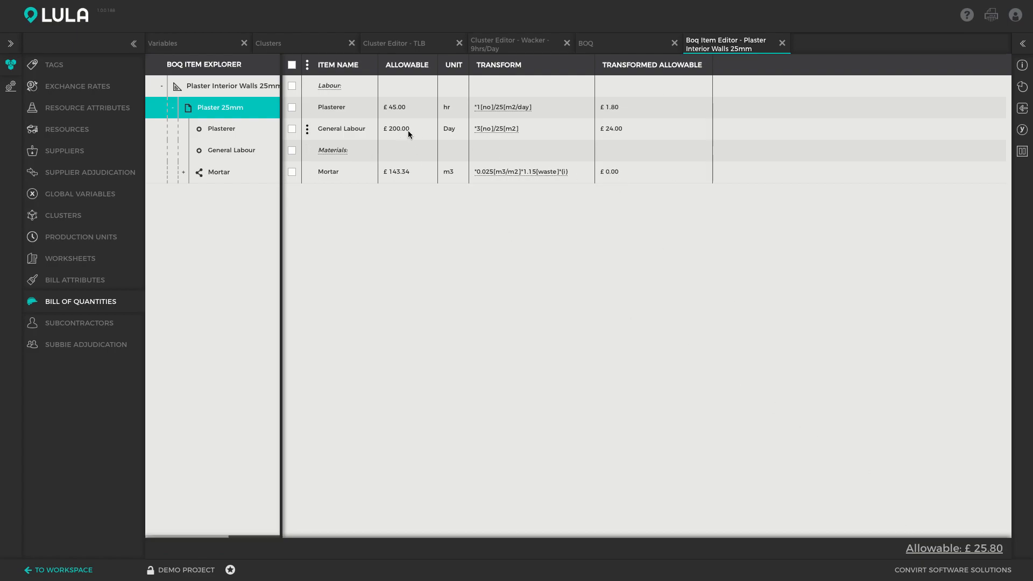
Create a global variable with identifier ds, description "Double shift" and expression 2*{h}.
{"action": "left_click", "coordinate": [175, 48]}
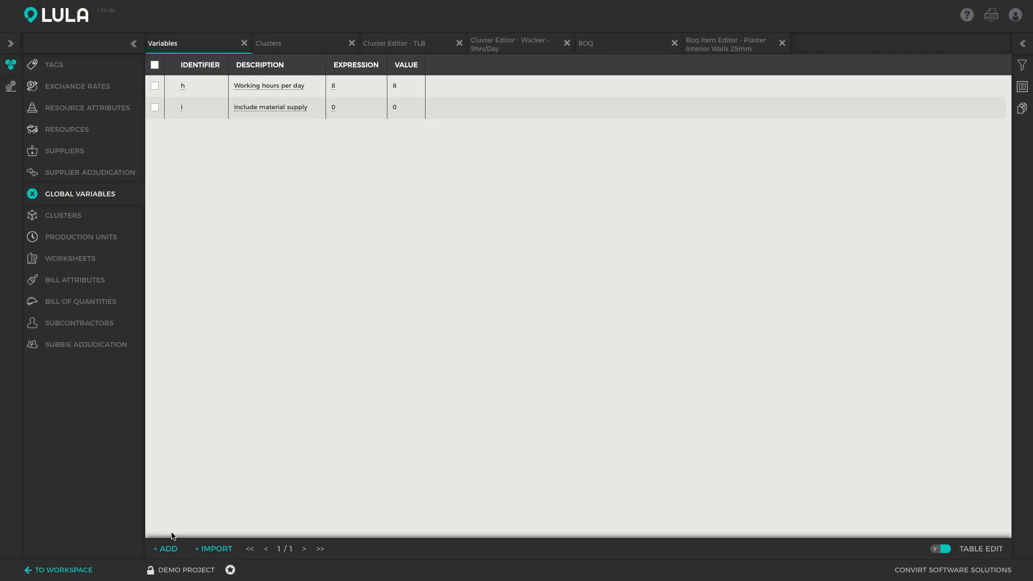
{"action": "left_click", "coordinate": [162, 548]}
{"action": "double_click", "coordinate": [388, 155]}
{"action": "type", "text": "ds"}
{"action": "key", "text": "Tab"}
{"action": "type", "text": "Double shift"}
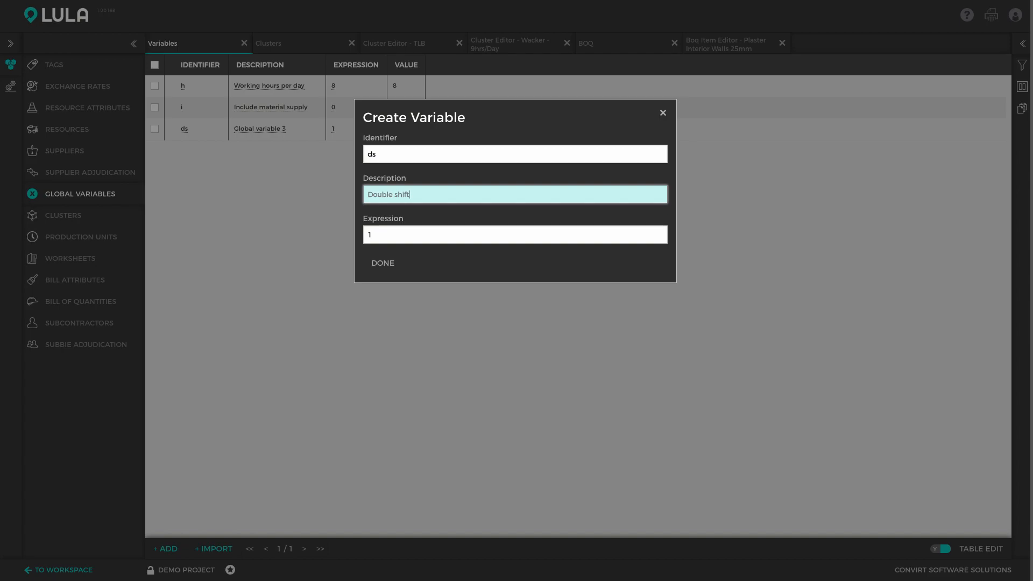
{"action": "key", "text": "Tab"}
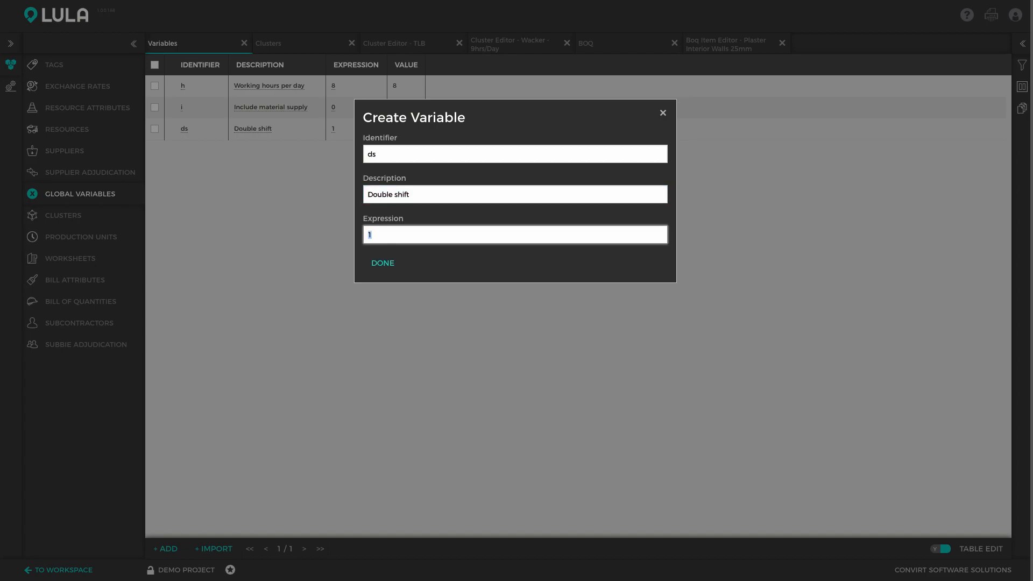
{"action": "type", "text": "2*{h}"}
{"action": "key", "text": "Tab"}
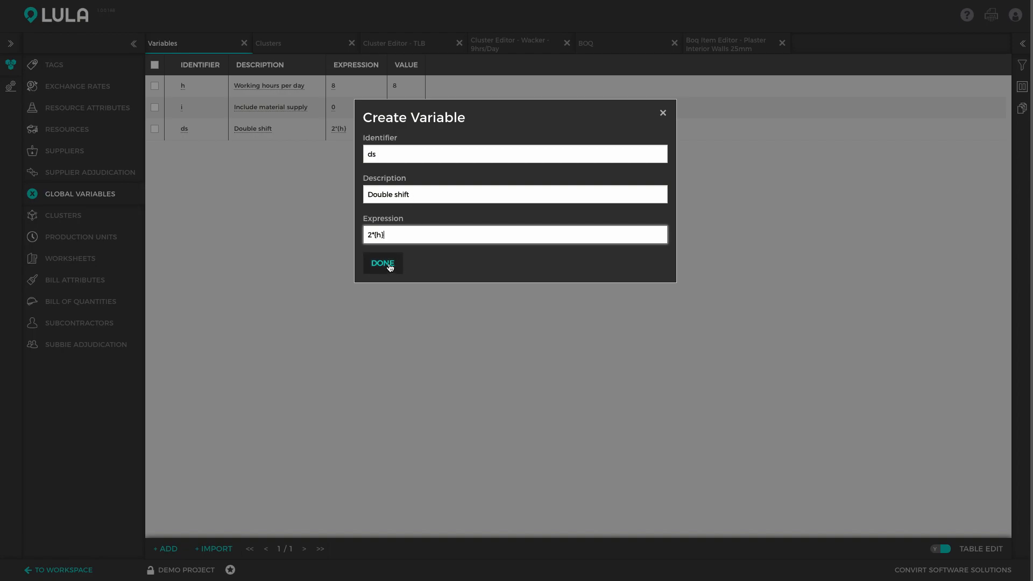
{"action": "left_click", "coordinate": [389, 266]}
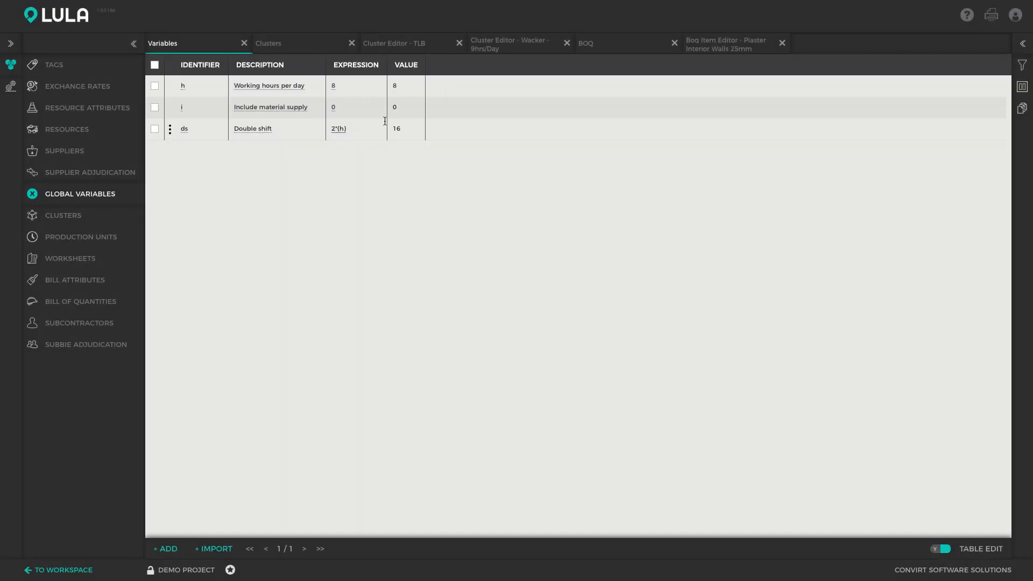